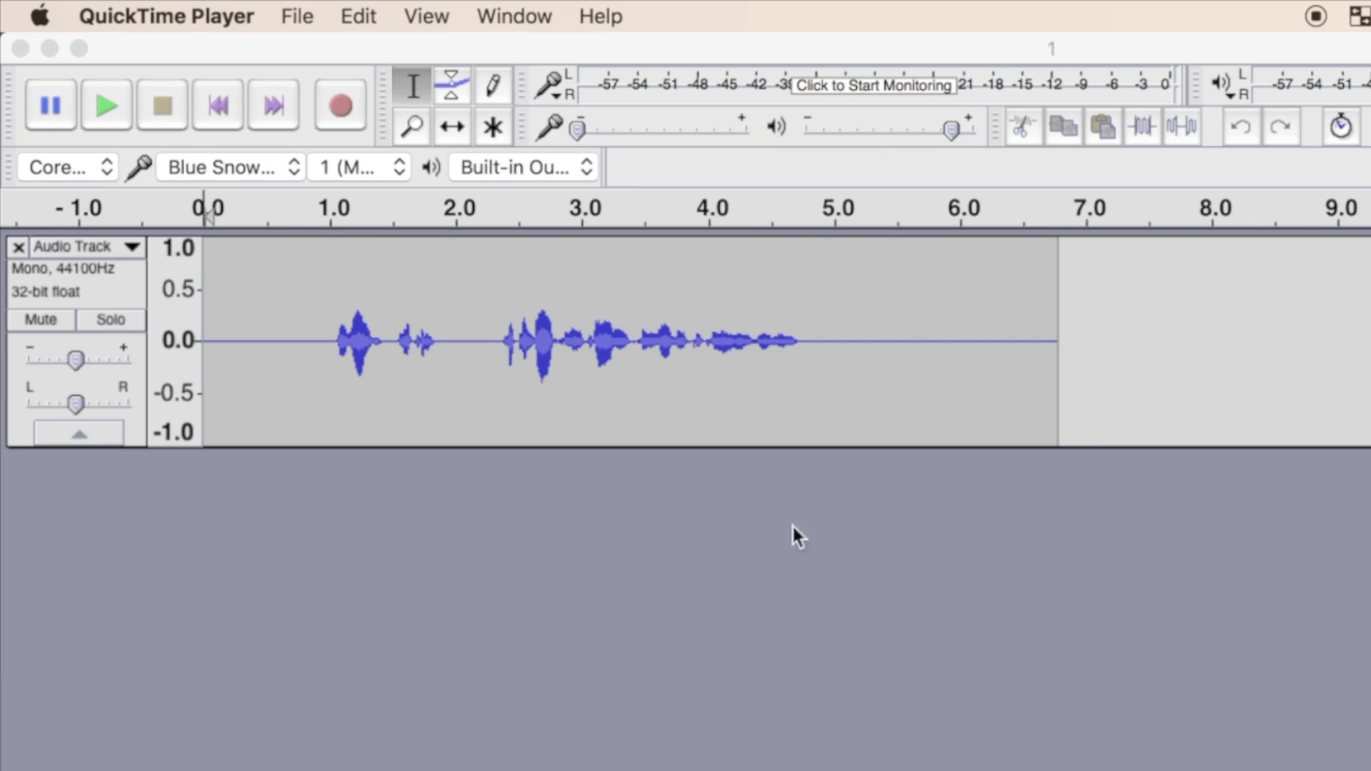
Capture a noise profile from the silent stretch after the speech.
left_click_drag(818, 291, 1004, 314)
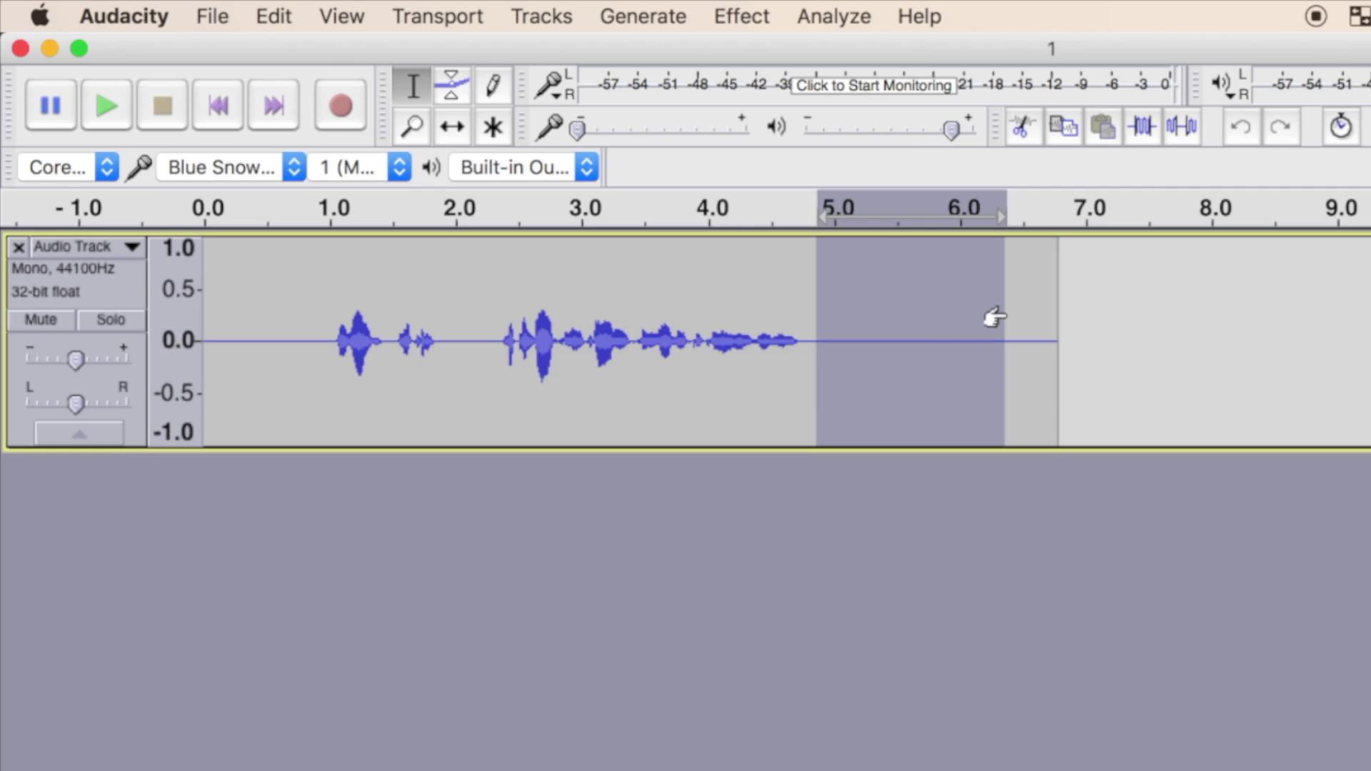
left_click(762, 20)
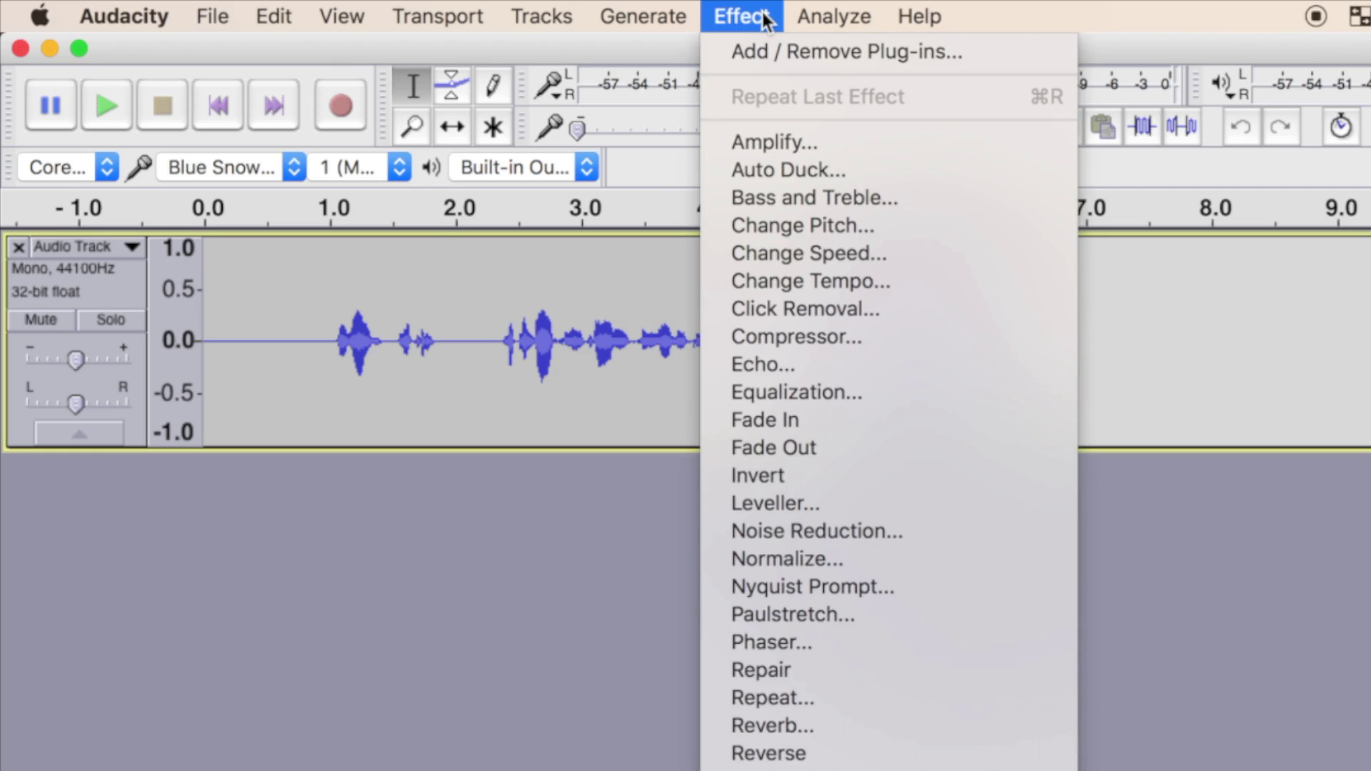
left_click(839, 540)
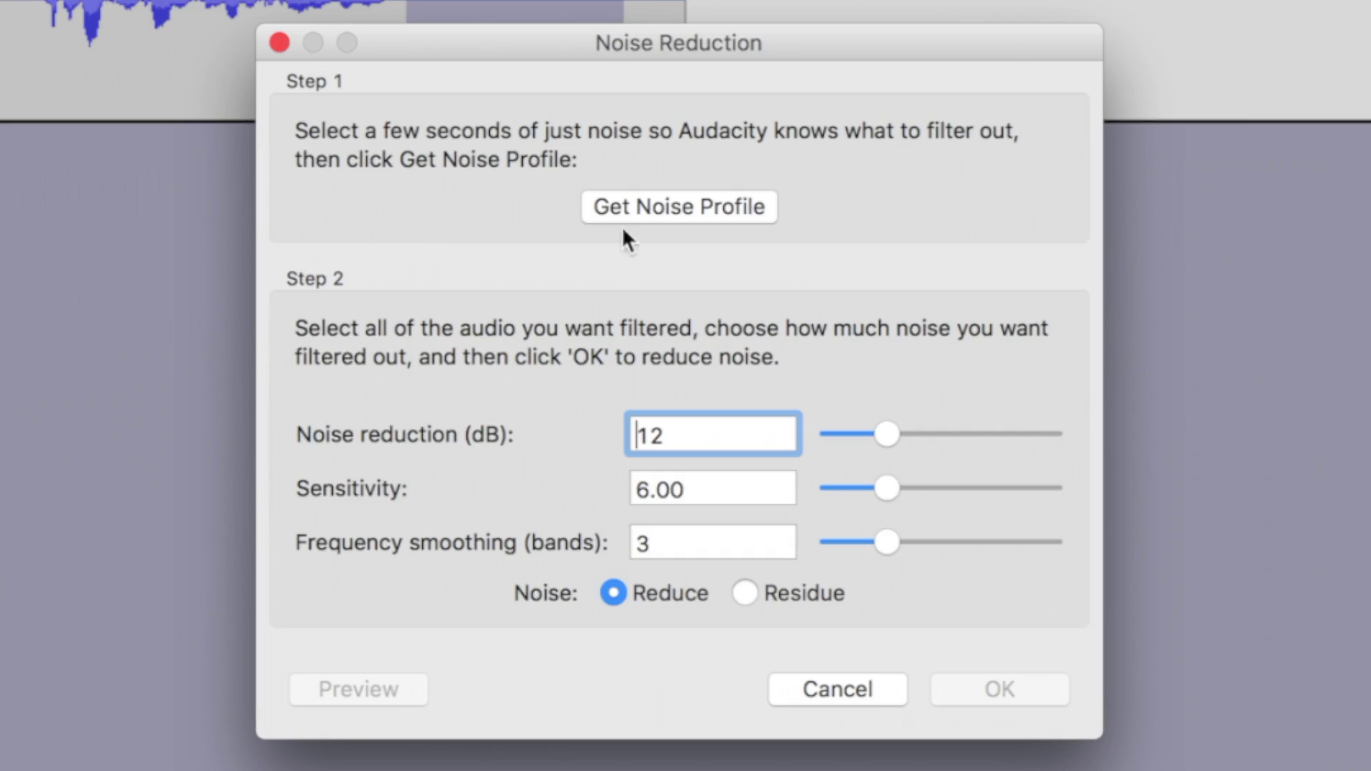
left_click(658, 206)
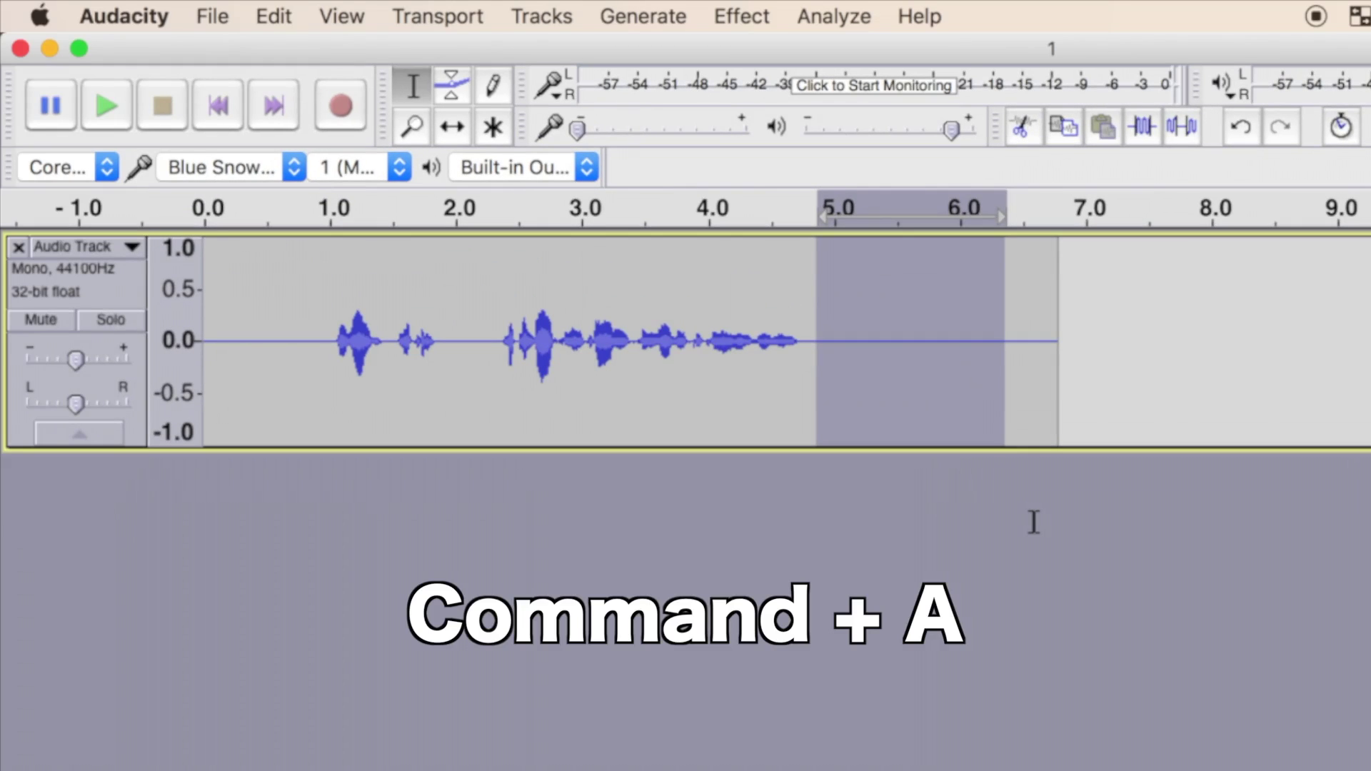
Apply Noise Reduction to the whole track: 12 dB, sensitivity 6.00, smoothing 3 bands.
key("super+a")
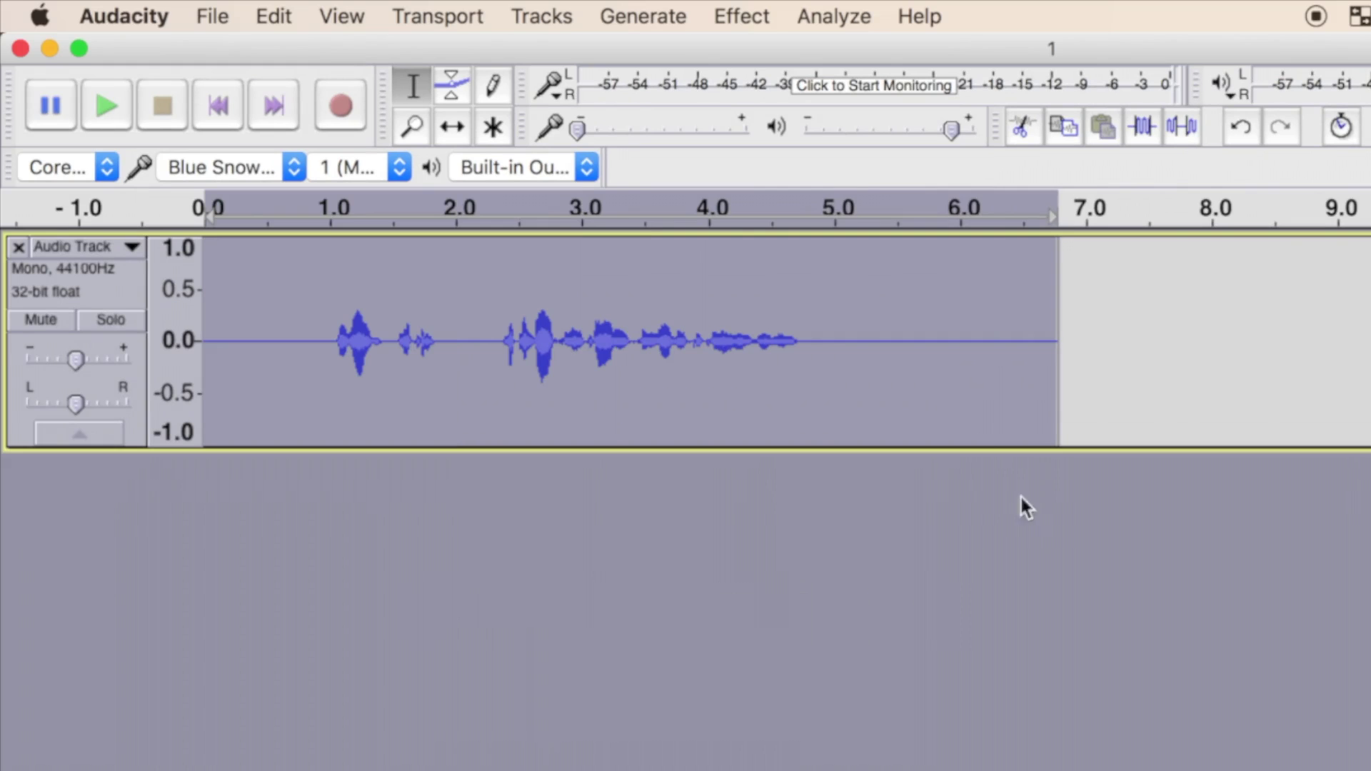
left_click(762, 15)
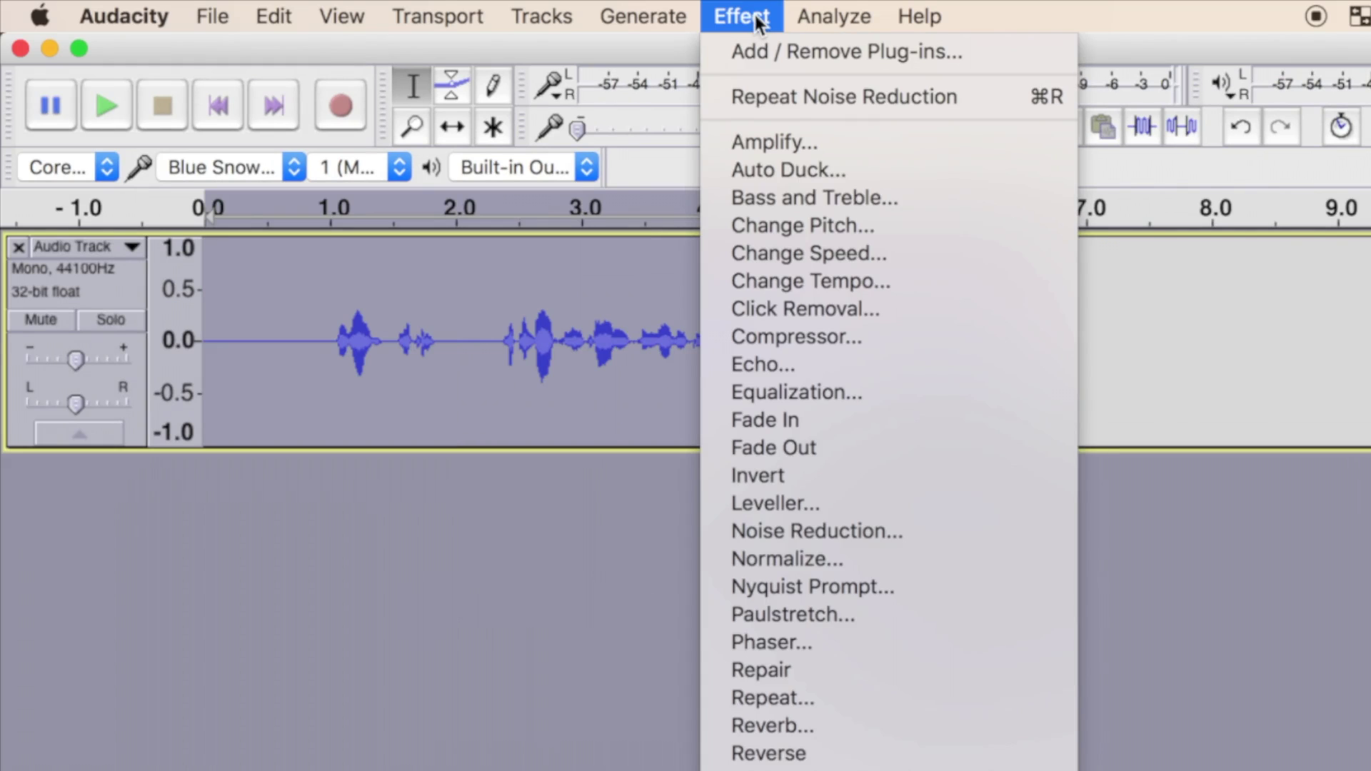
left_click(859, 537)
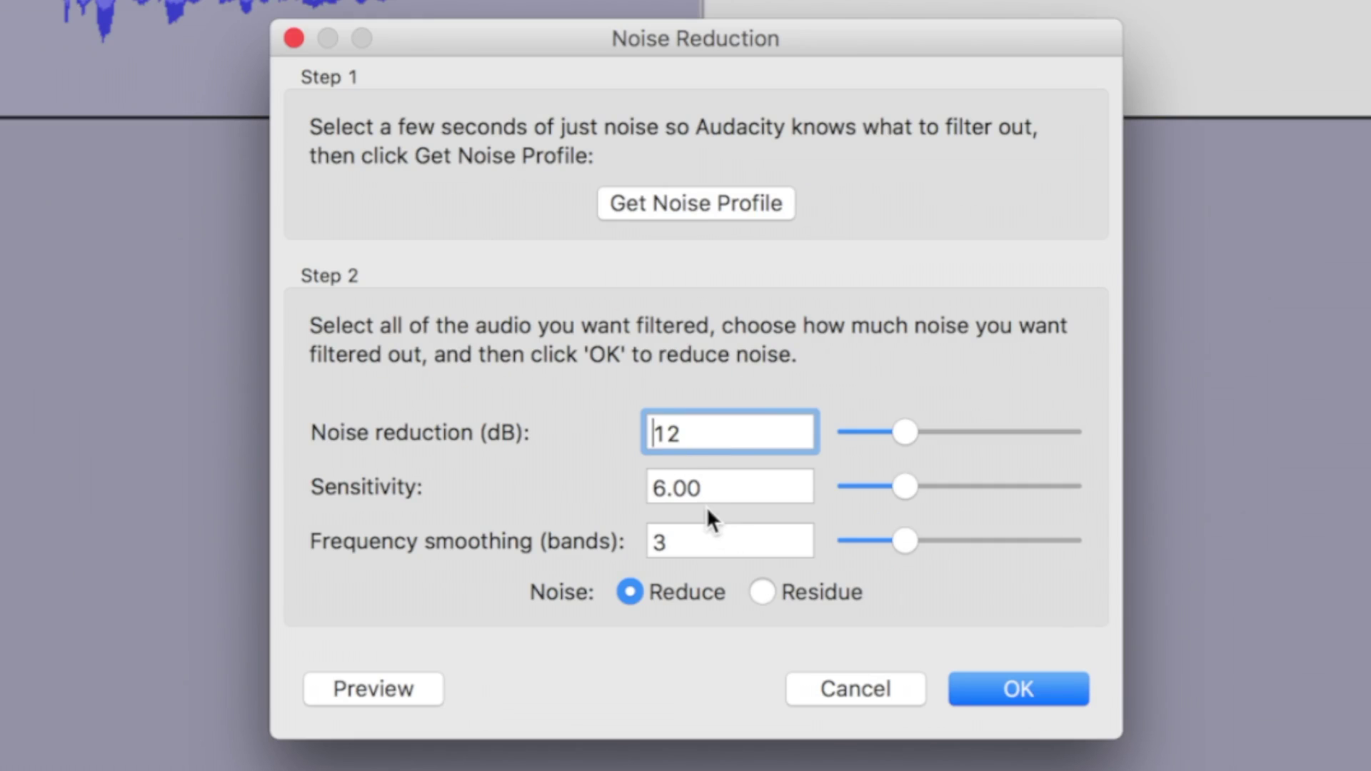
left_click(1007, 692)
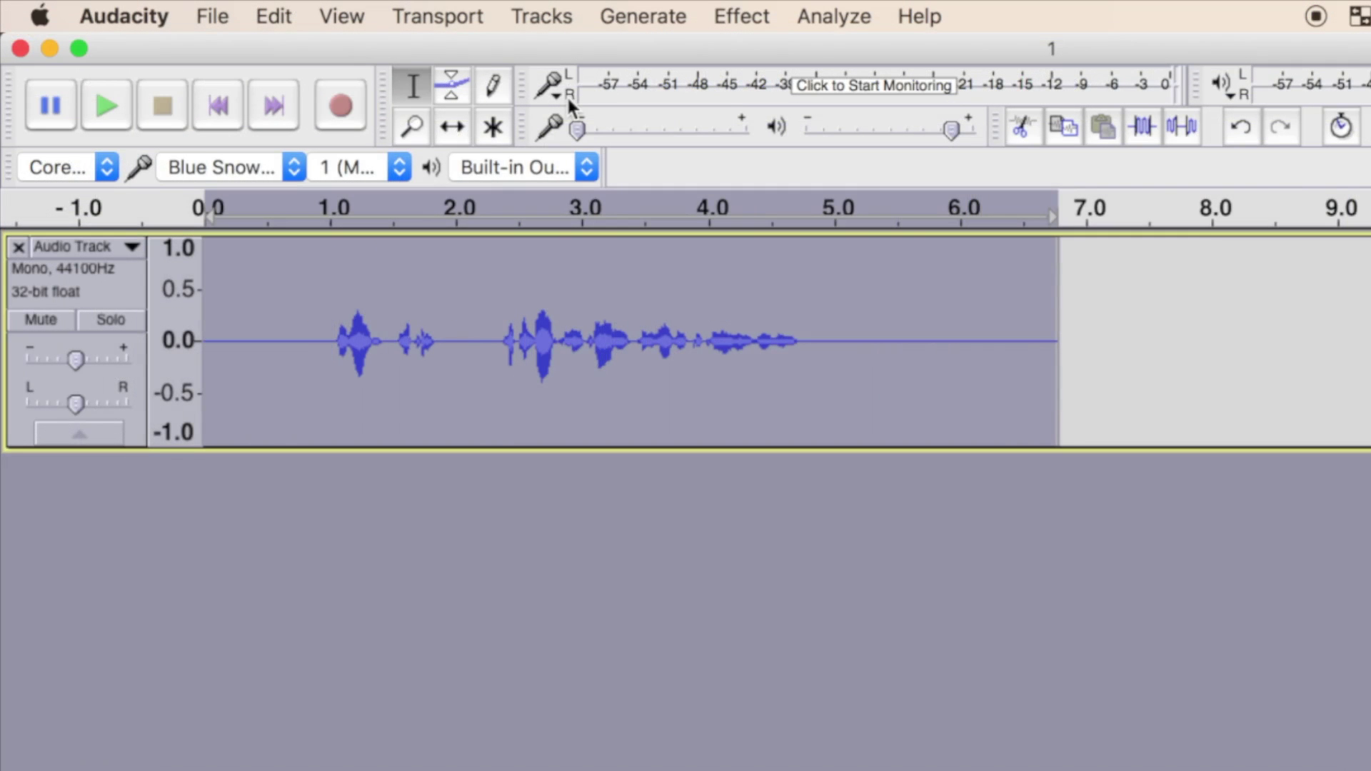
Apply the Compressor with -12 dB threshold, -40 dB noise floor and 5:1 ratio.
left_click(732, 14)
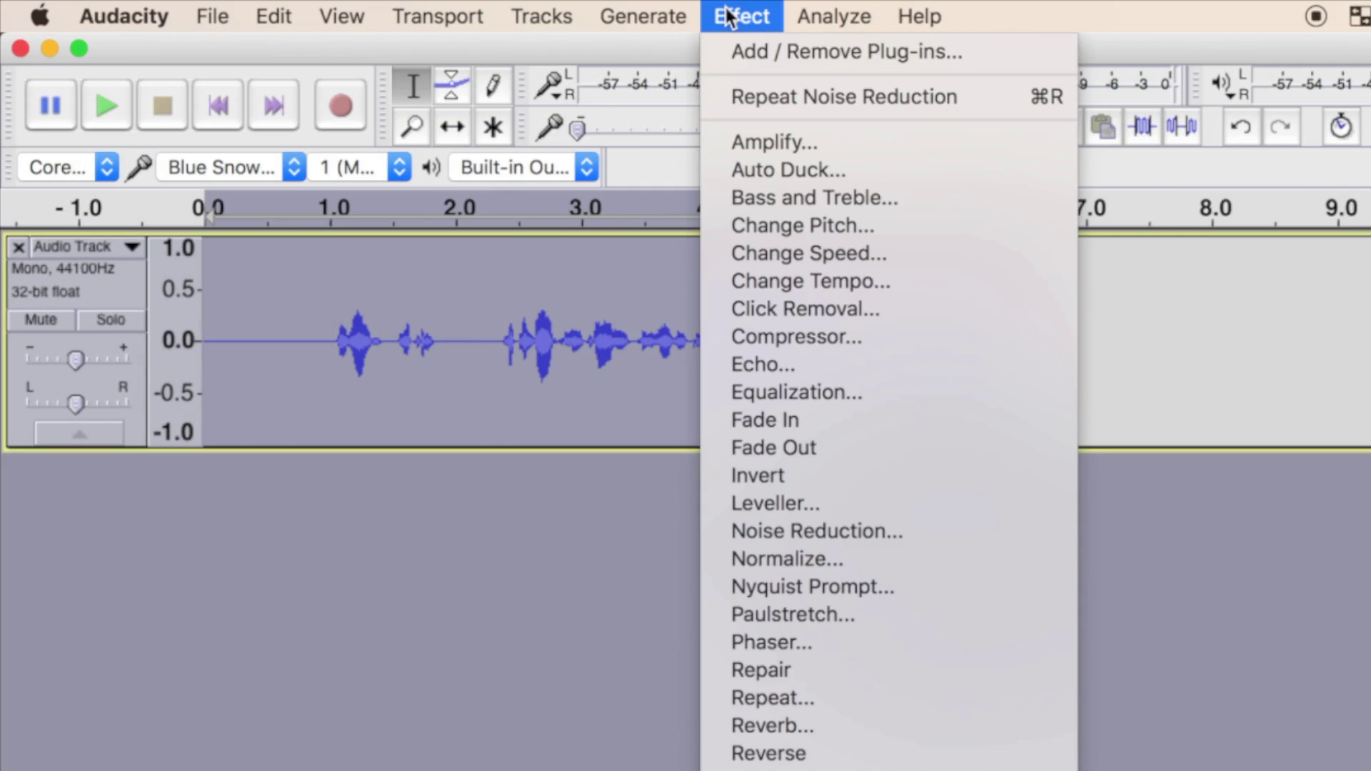
left_click(803, 338)
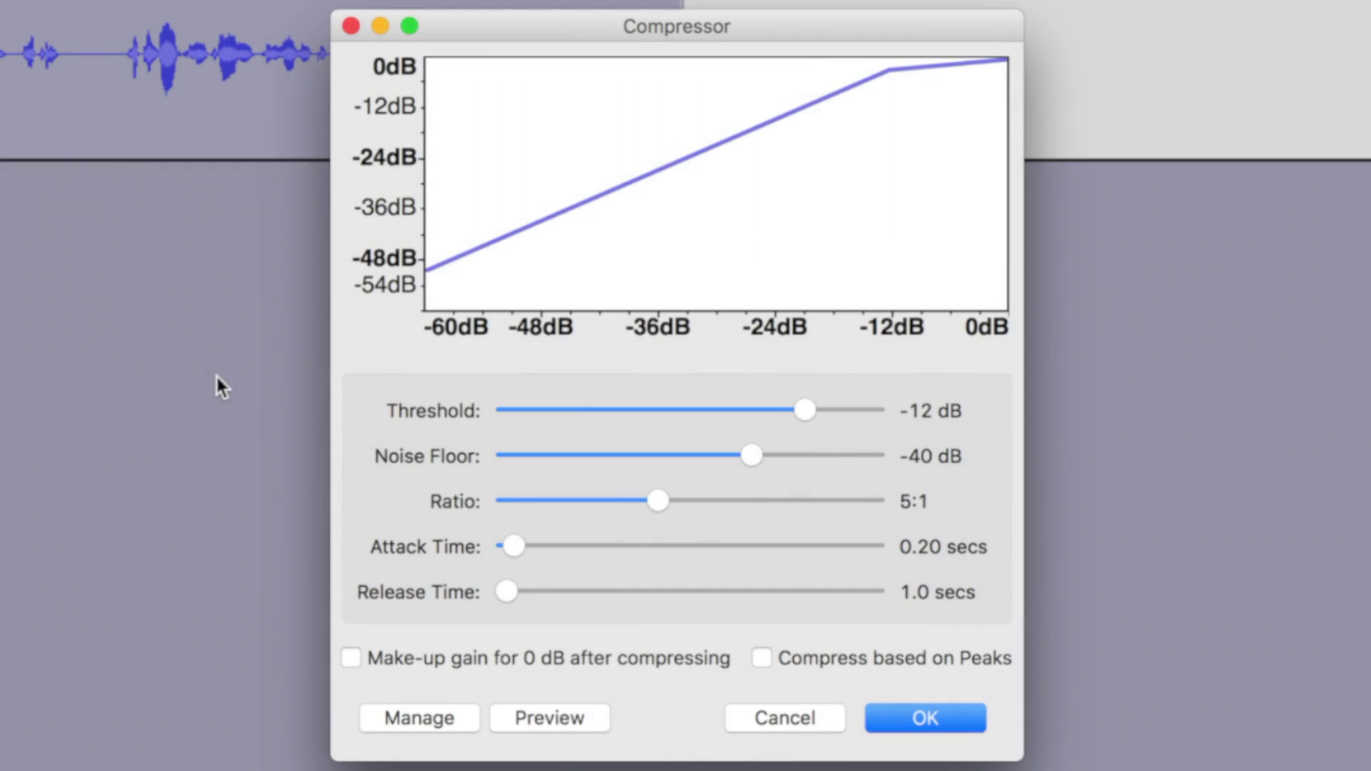
mouse_move(801, 403)
left_mouse_down()
mouse_move(821, 405)
mouse_move(786, 406)
mouse_move(797, 416)
left_mouse_up()
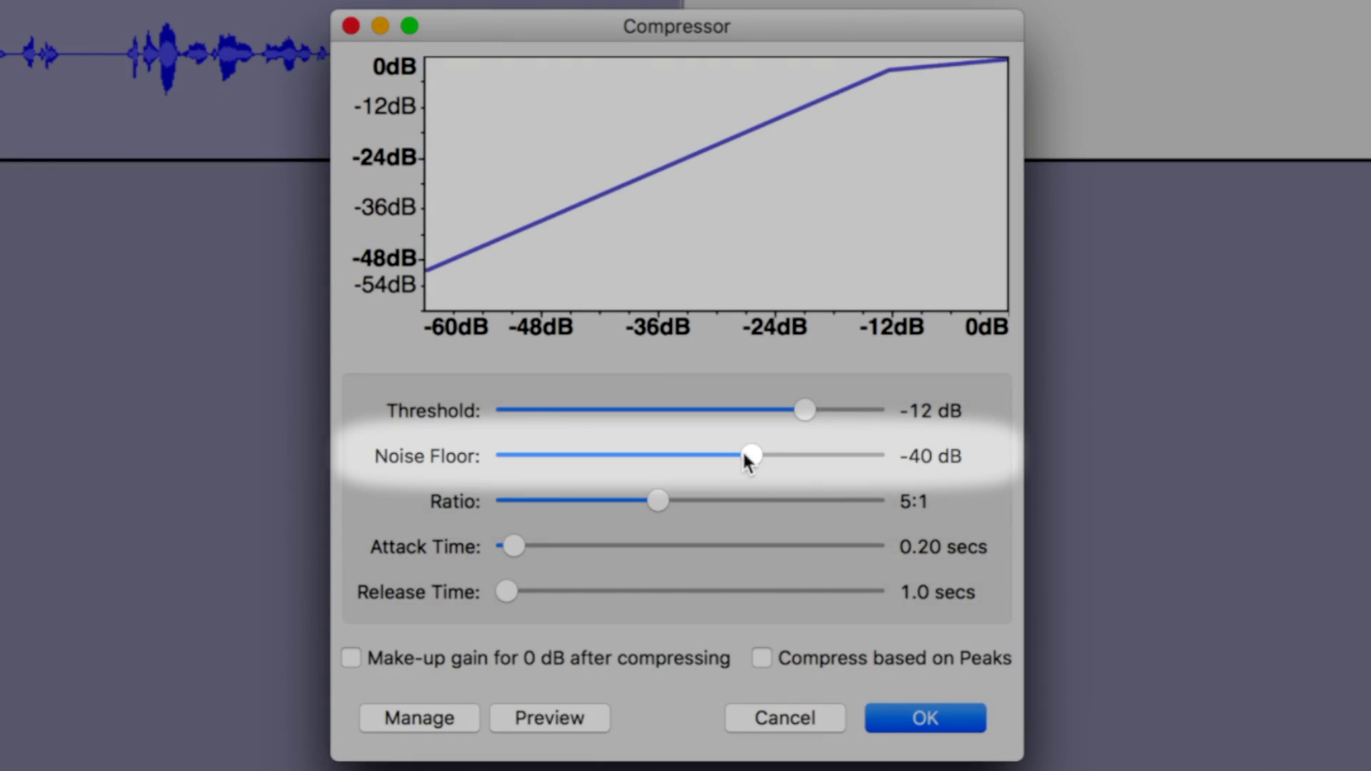
mouse_move(747, 454)
left_mouse_down()
mouse_move(694, 457)
mouse_move(743, 462)
left_mouse_up()
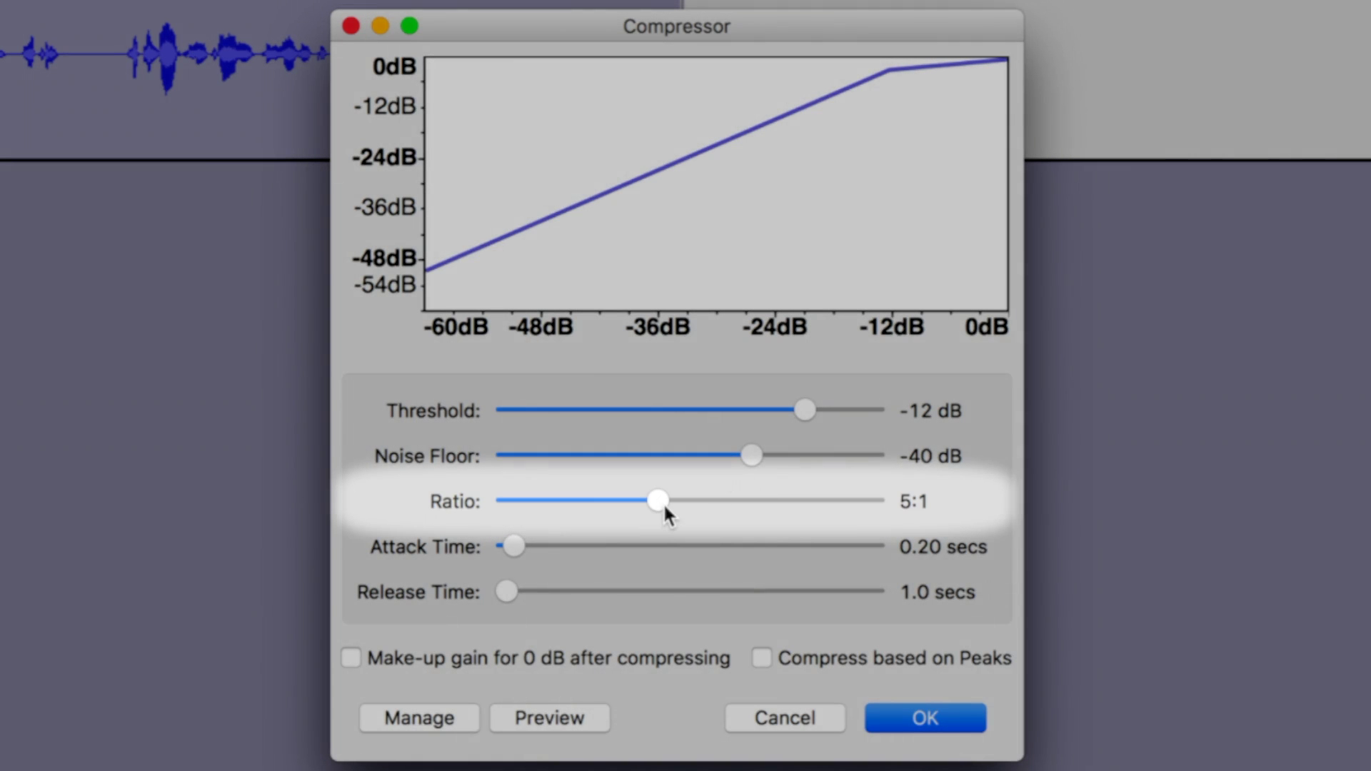
left_click_drag(663, 502, 537, 504)
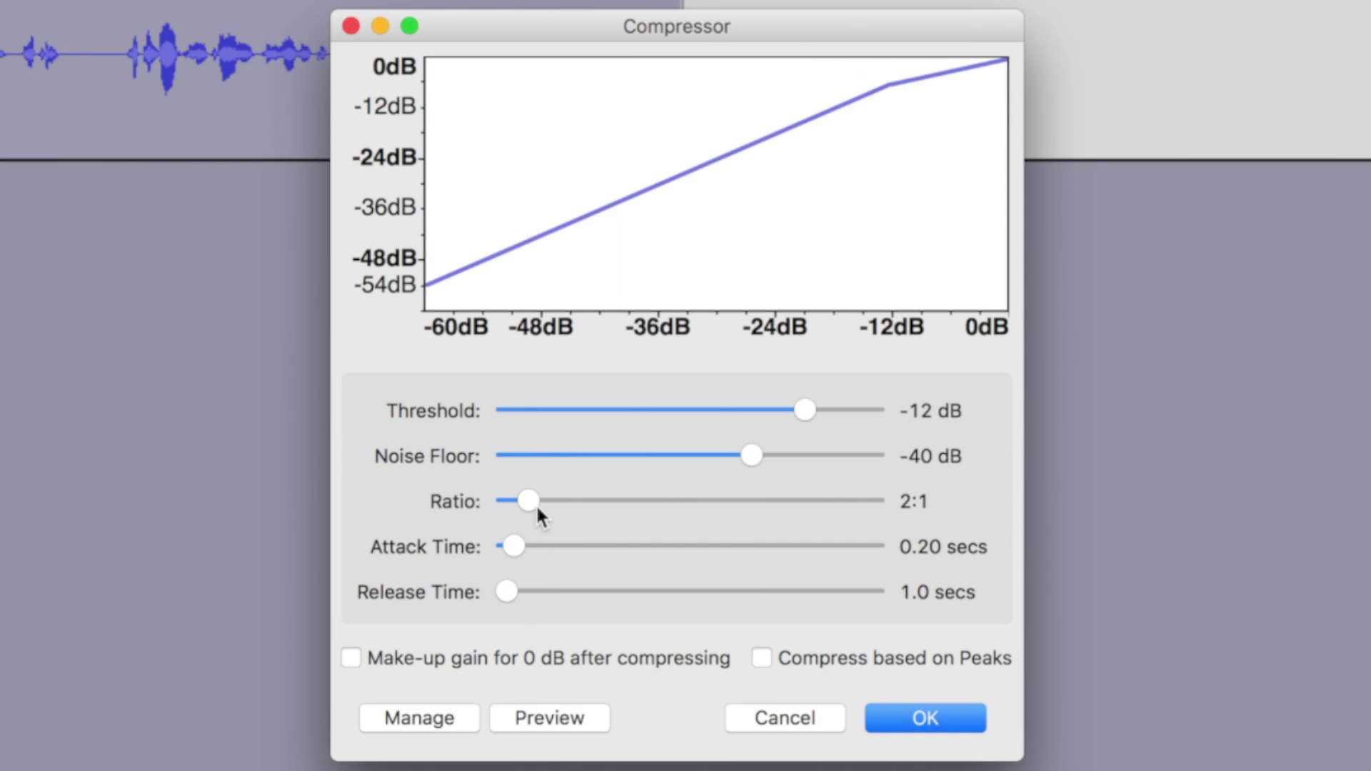
left_click_drag(535, 503, 682, 510)
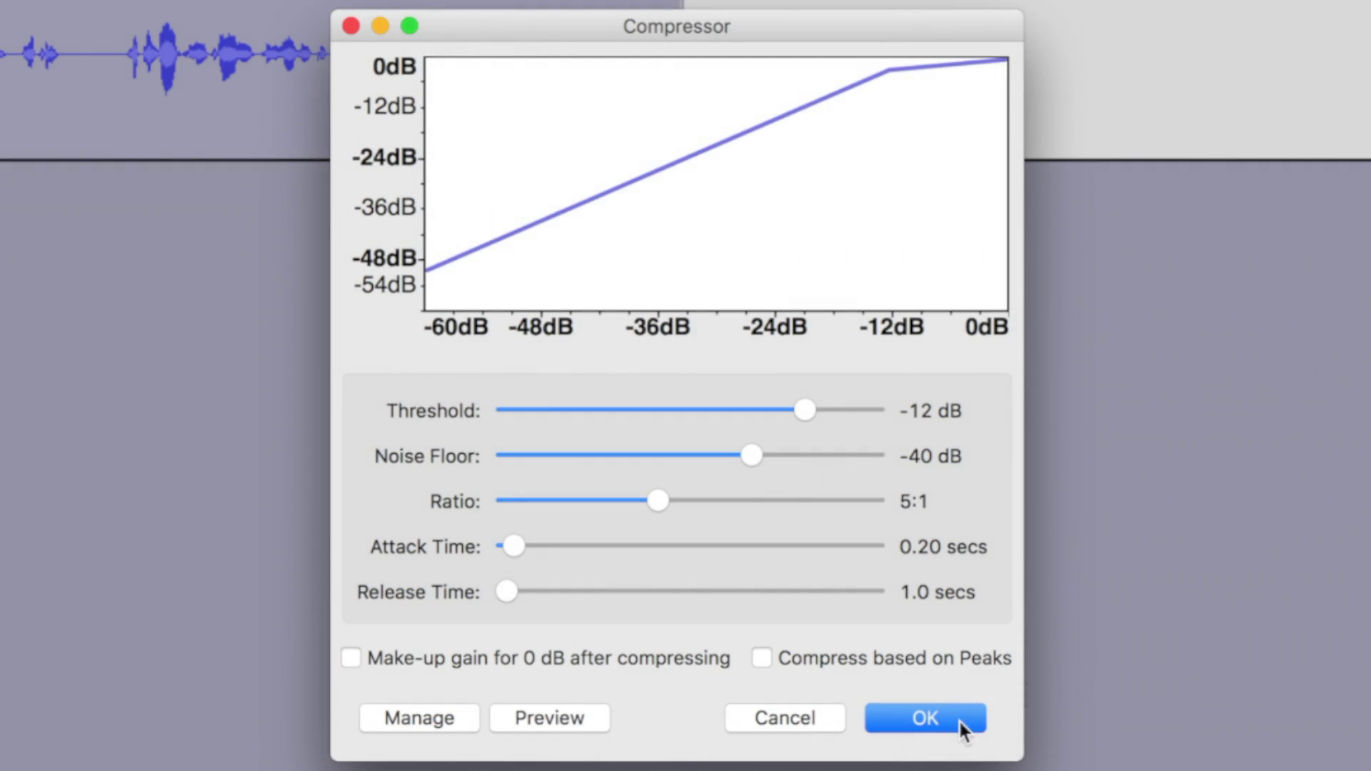
left_click(958, 718)
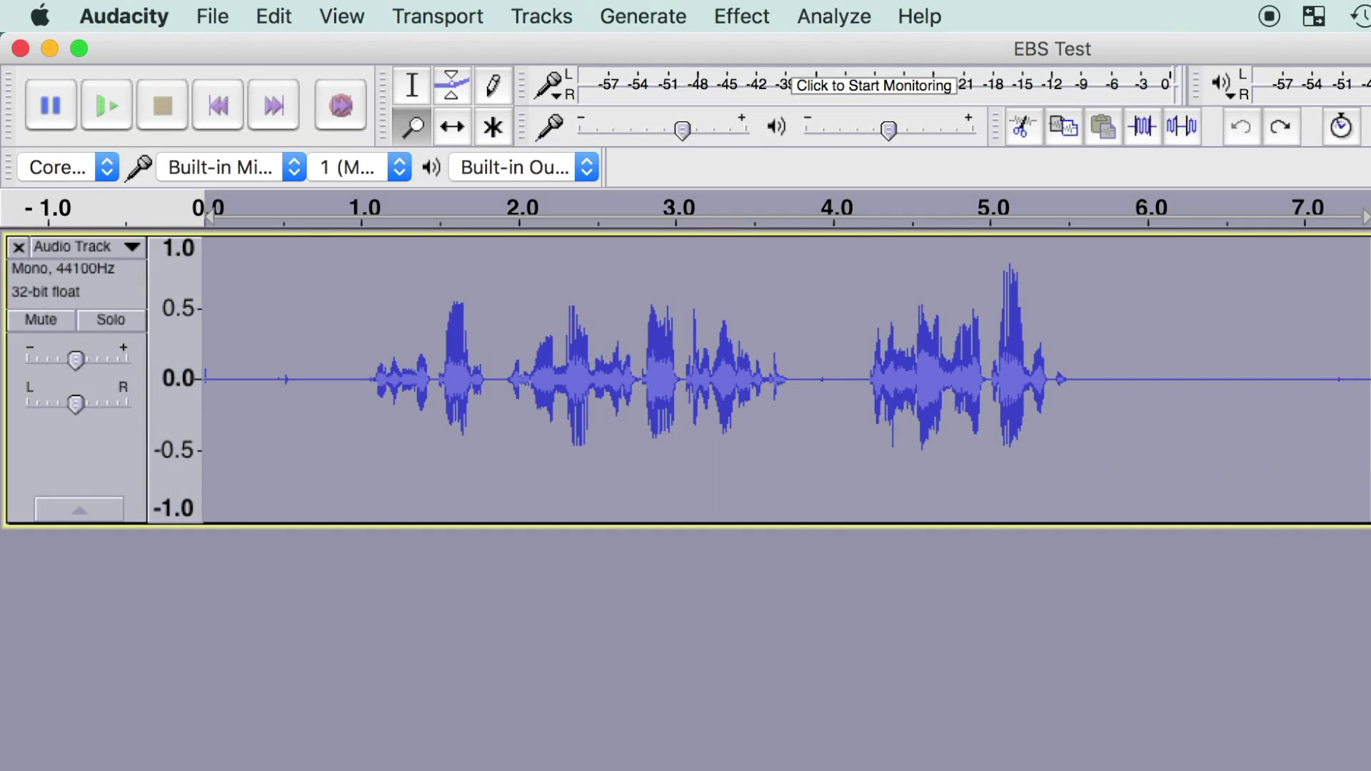
key("super+shift+z")
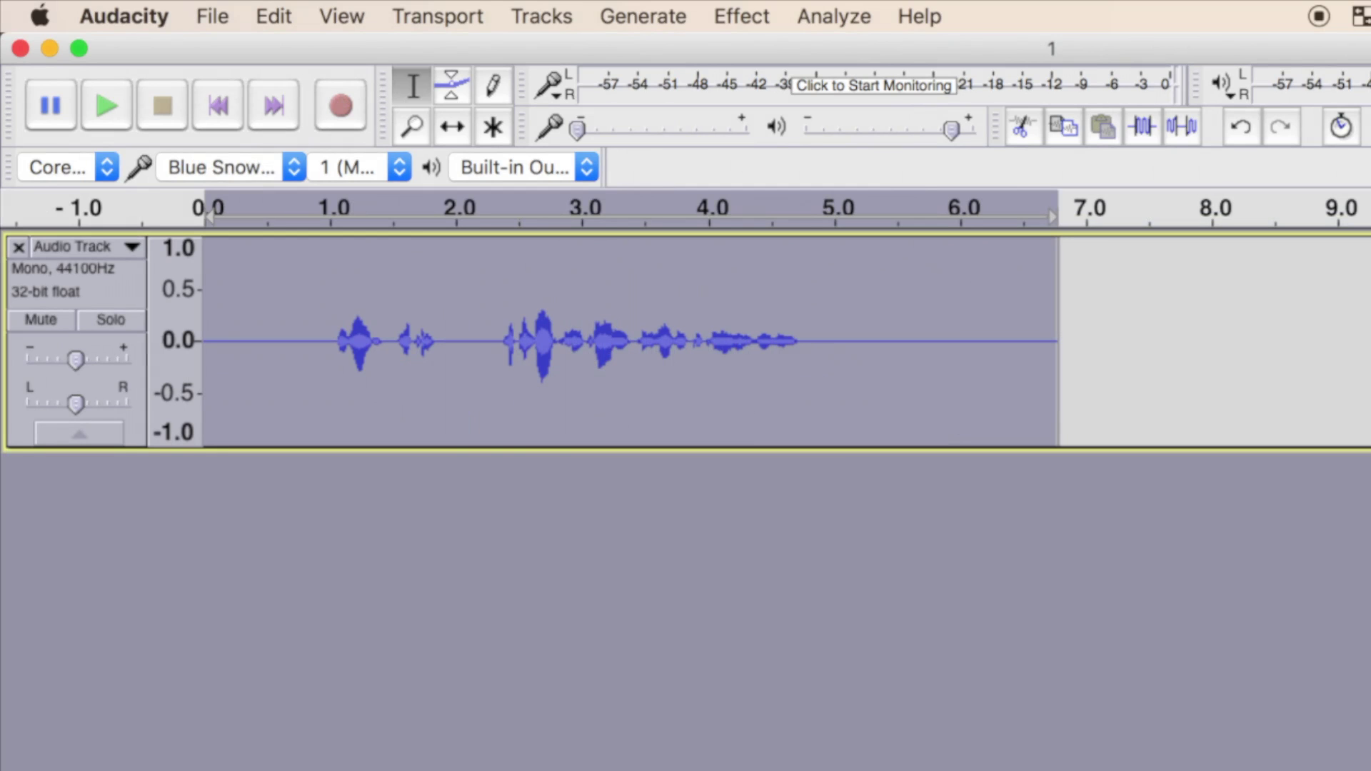
Apply the Limiter as Hard Limit with 4 dB input gain and a -3 dB ceiling.
left_click(748, 15)
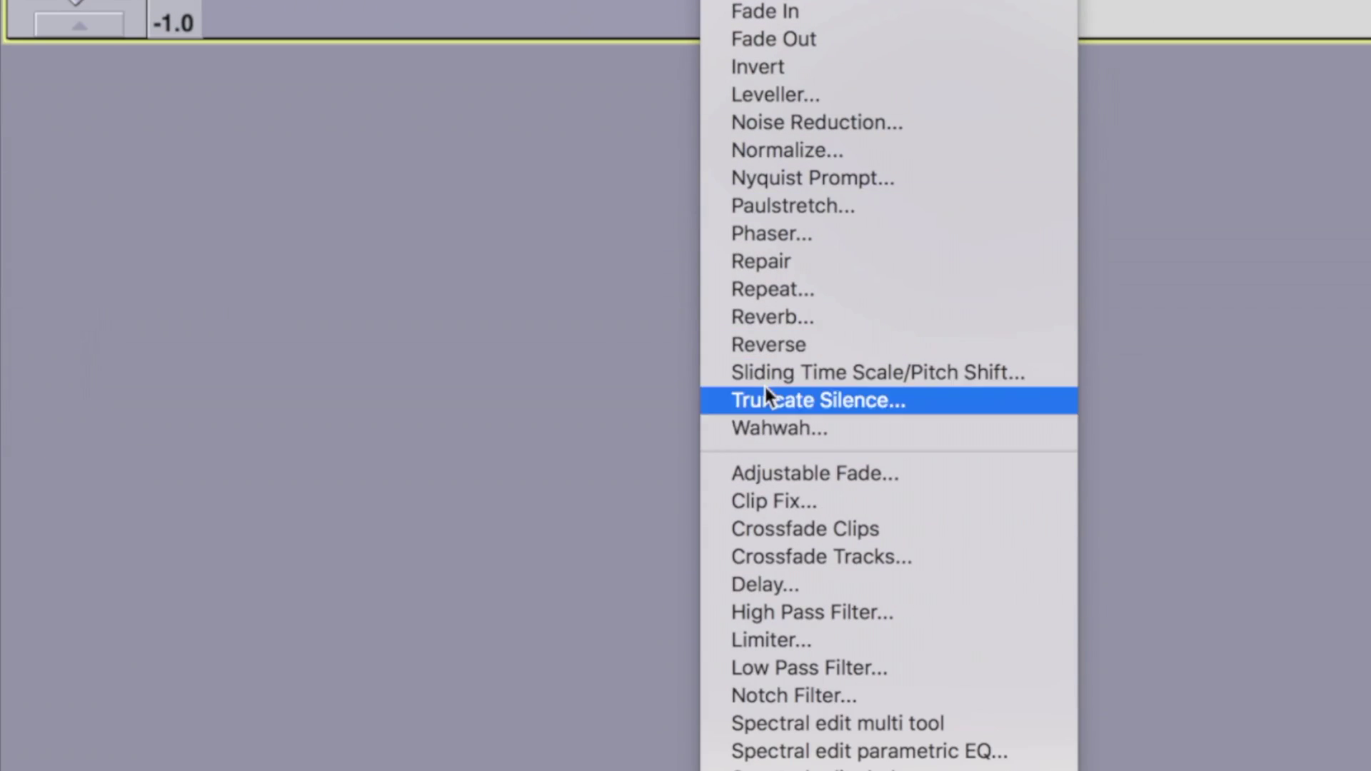
left_click(820, 640)
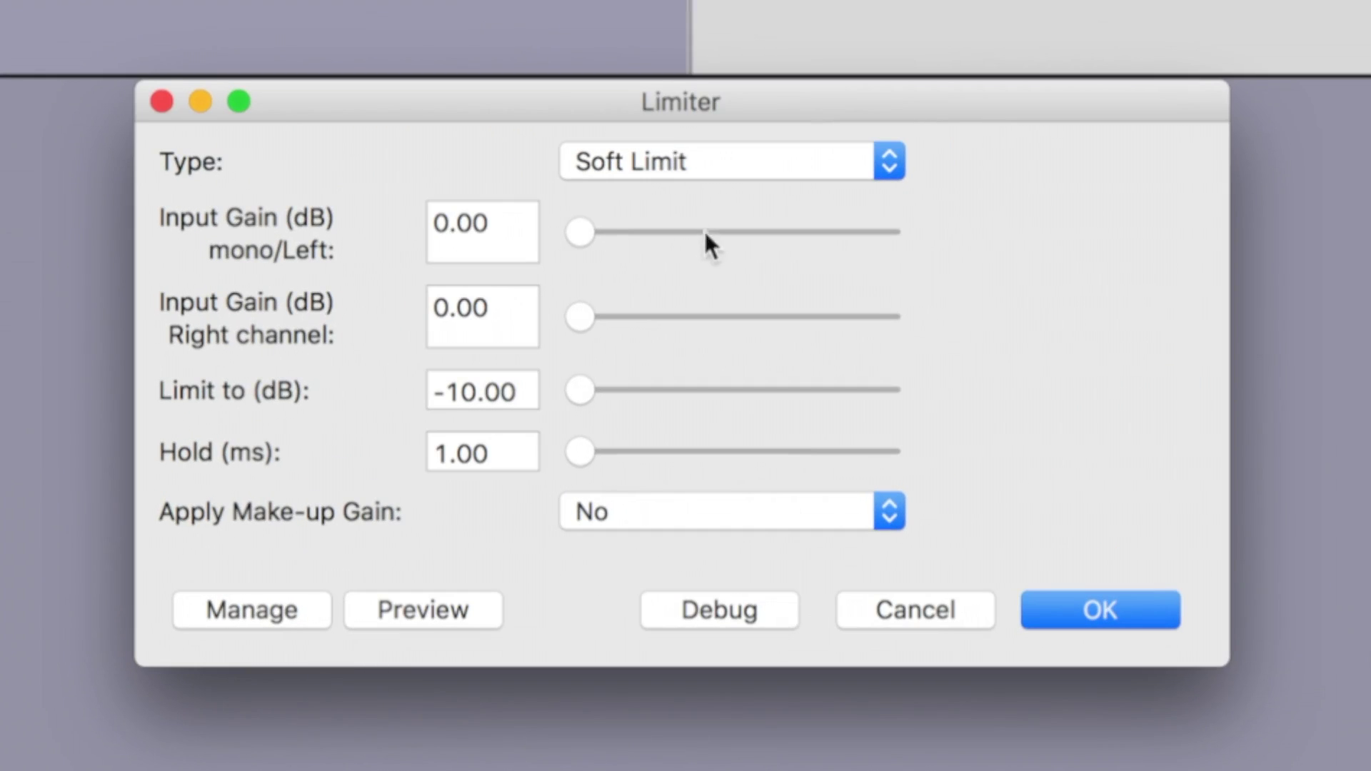
left_click(886, 161)
left_click(875, 204)
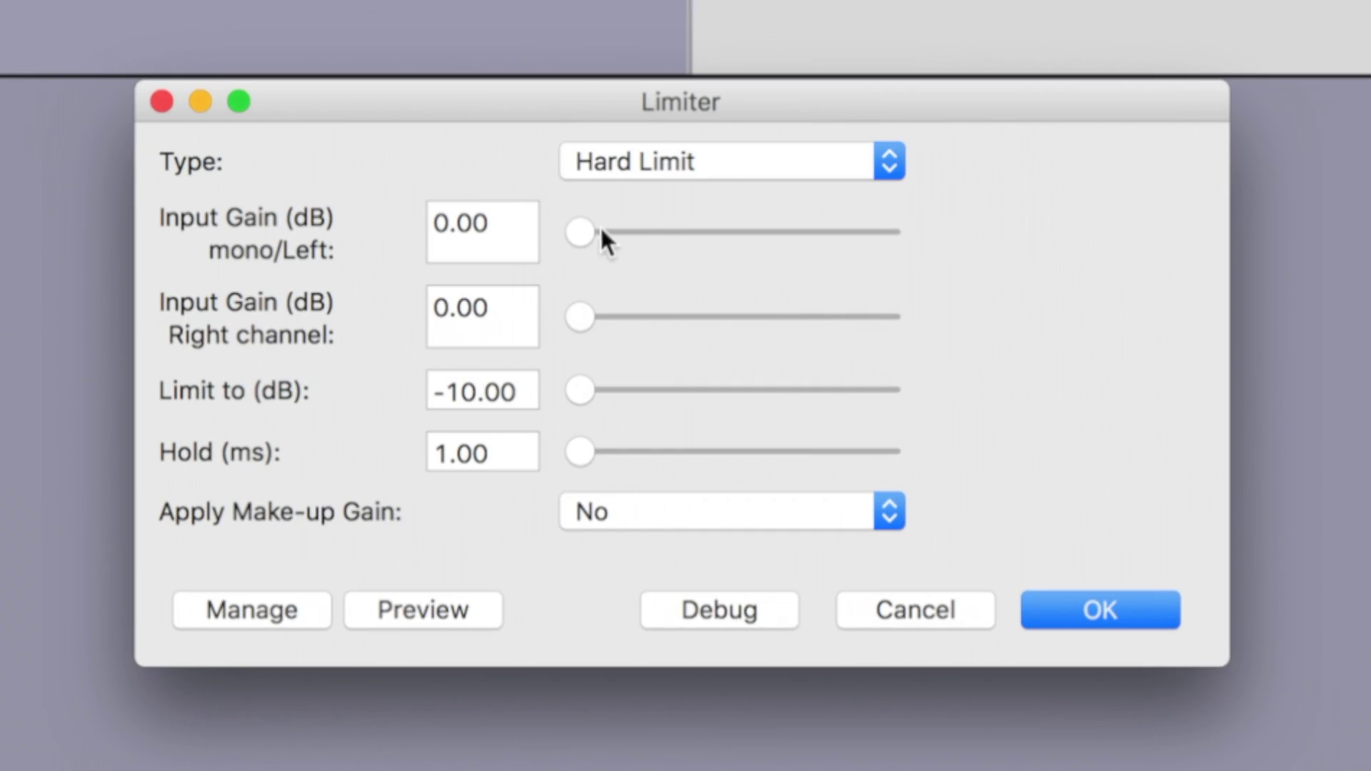
left_click_drag(585, 226, 714, 245)
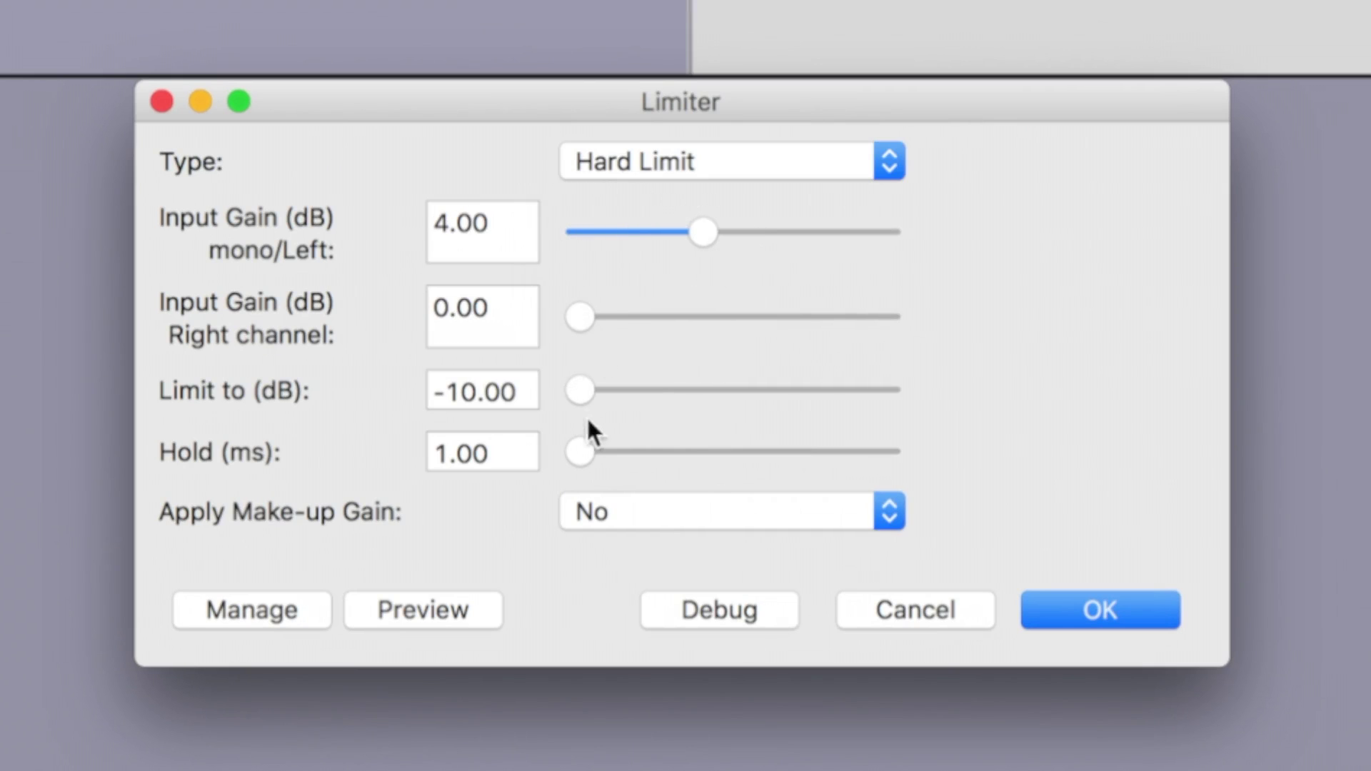
left_click_drag(584, 386, 800, 397)
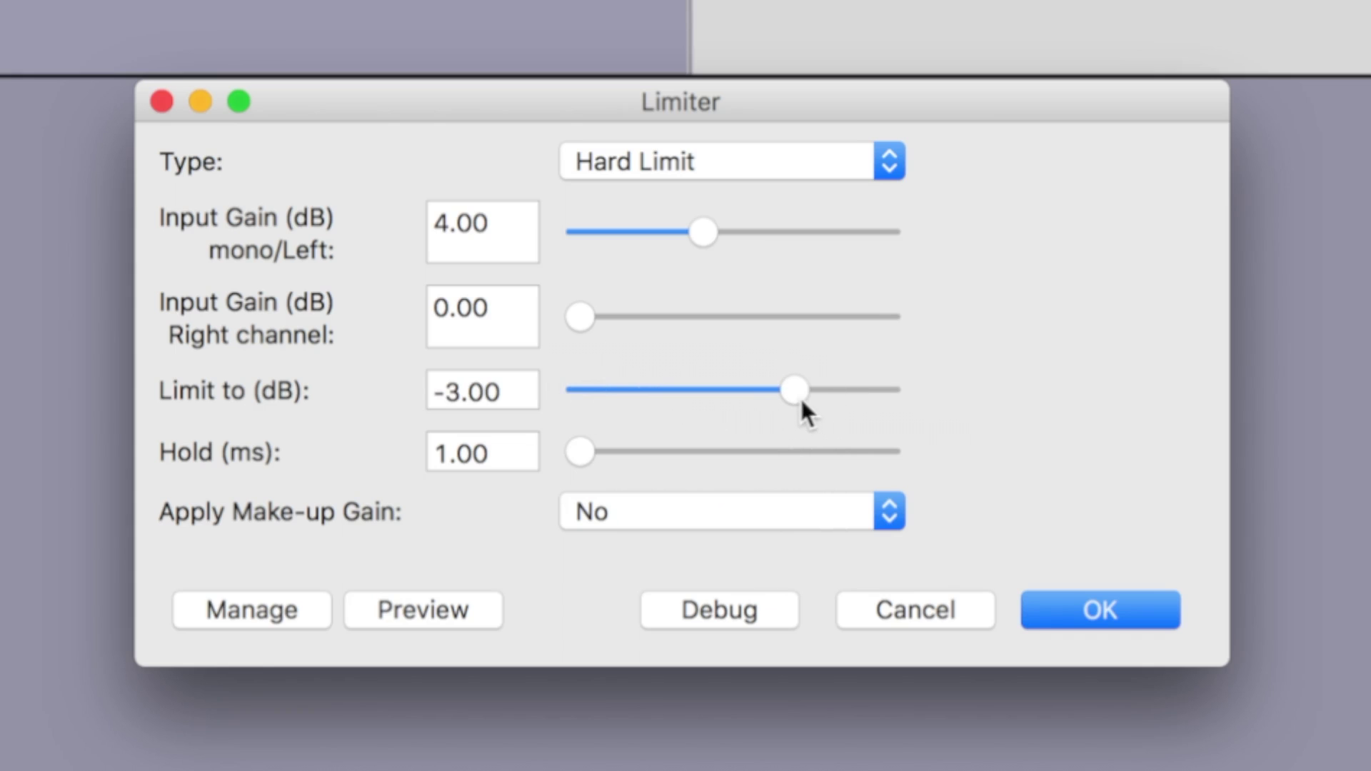
mouse_move(581, 447)
left_mouse_down()
mouse_move(600, 451)
mouse_move(559, 451)
mouse_move(589, 457)
left_mouse_up()
left_click(1099, 610)
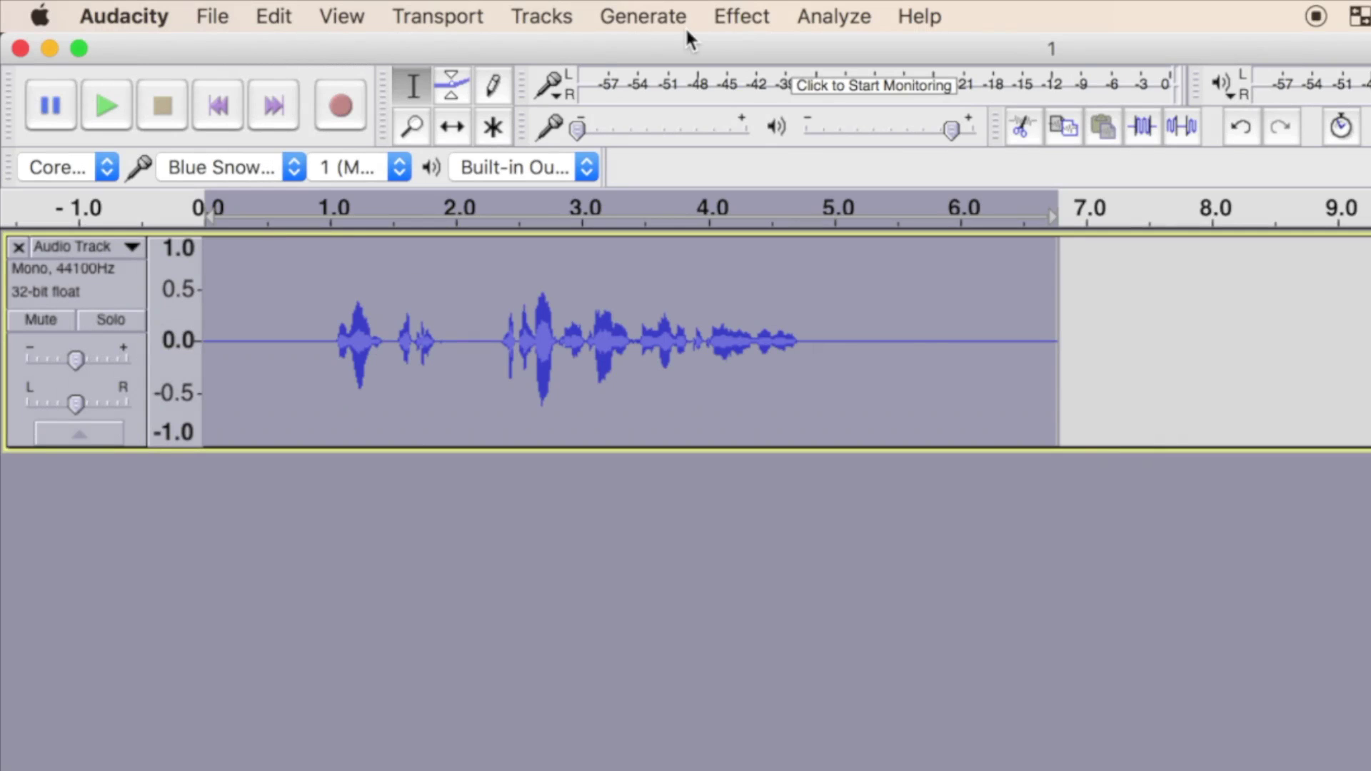
Equalize the voiceover with the Bass Boost preset curve.
left_click(732, 16)
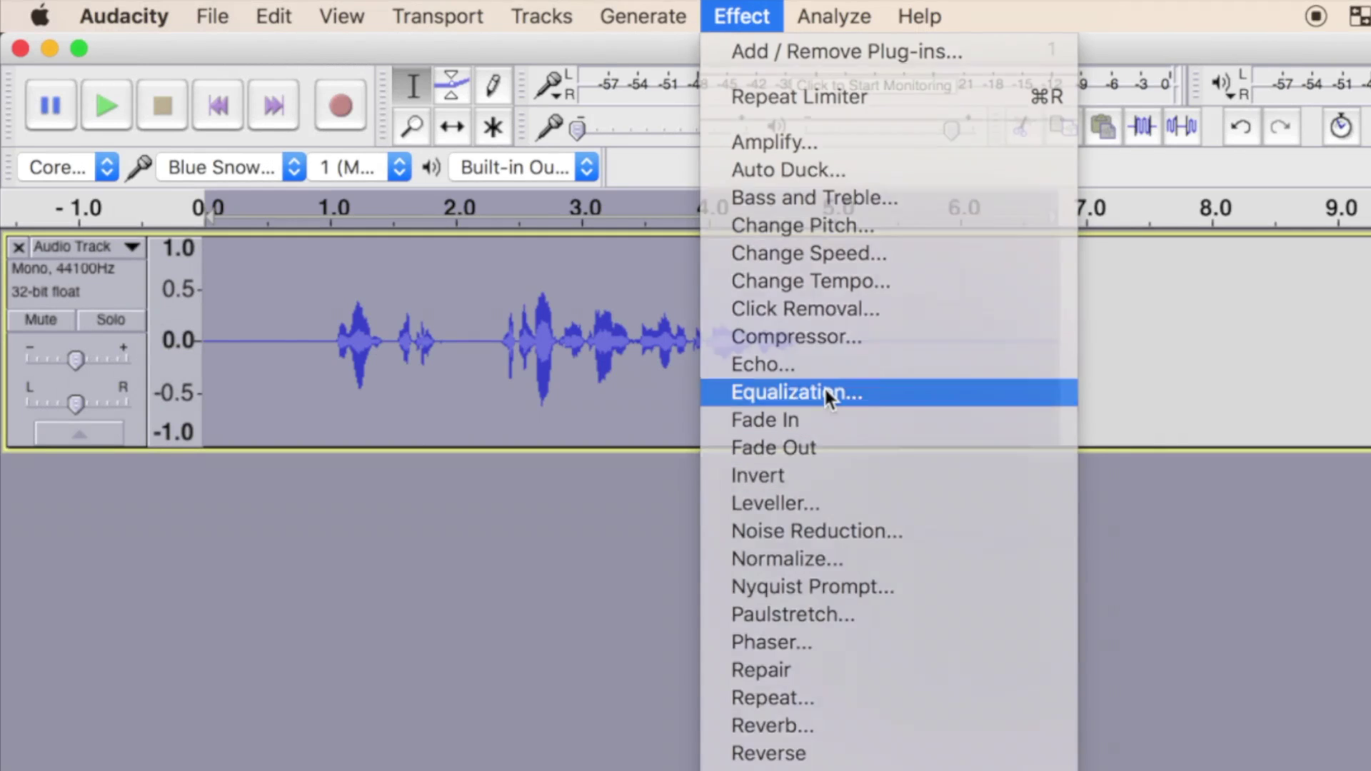
left_click(829, 397)
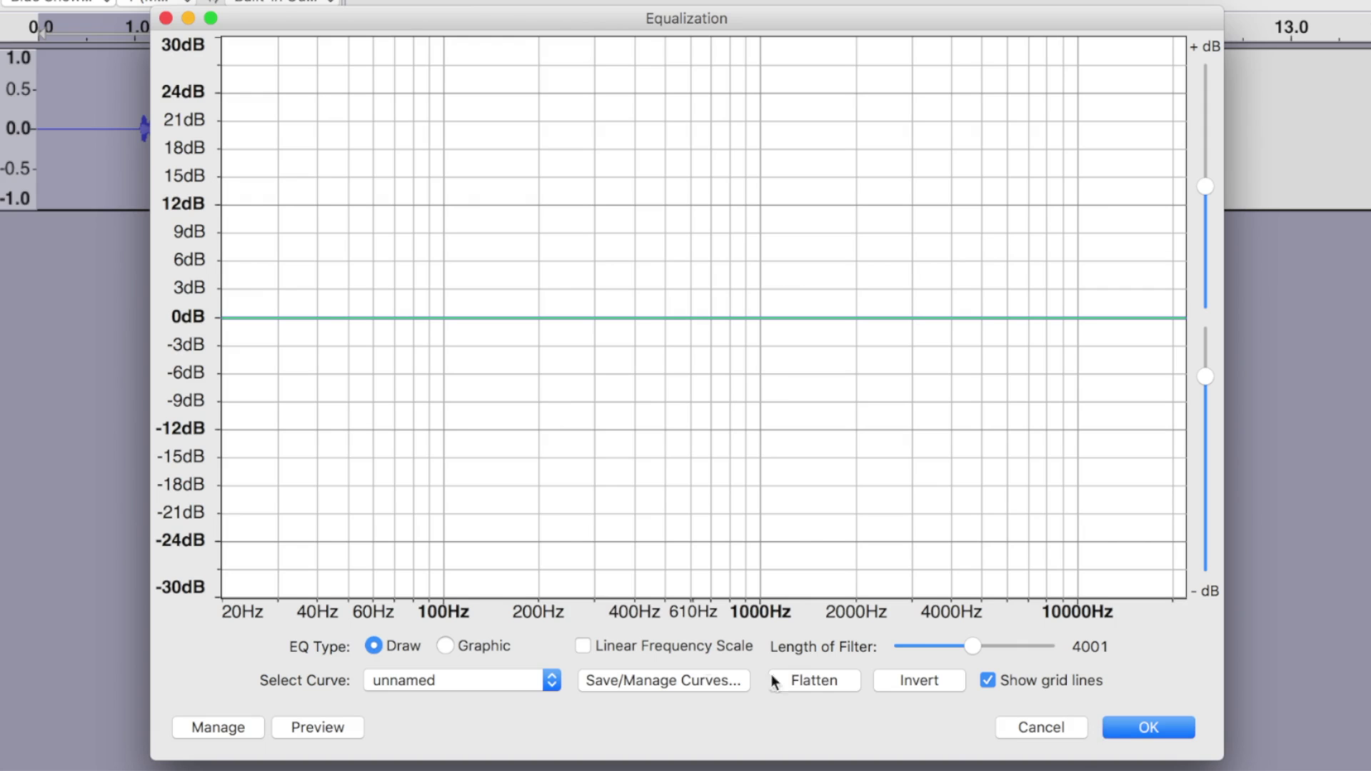
left_click(554, 681)
left_click(544, 582)
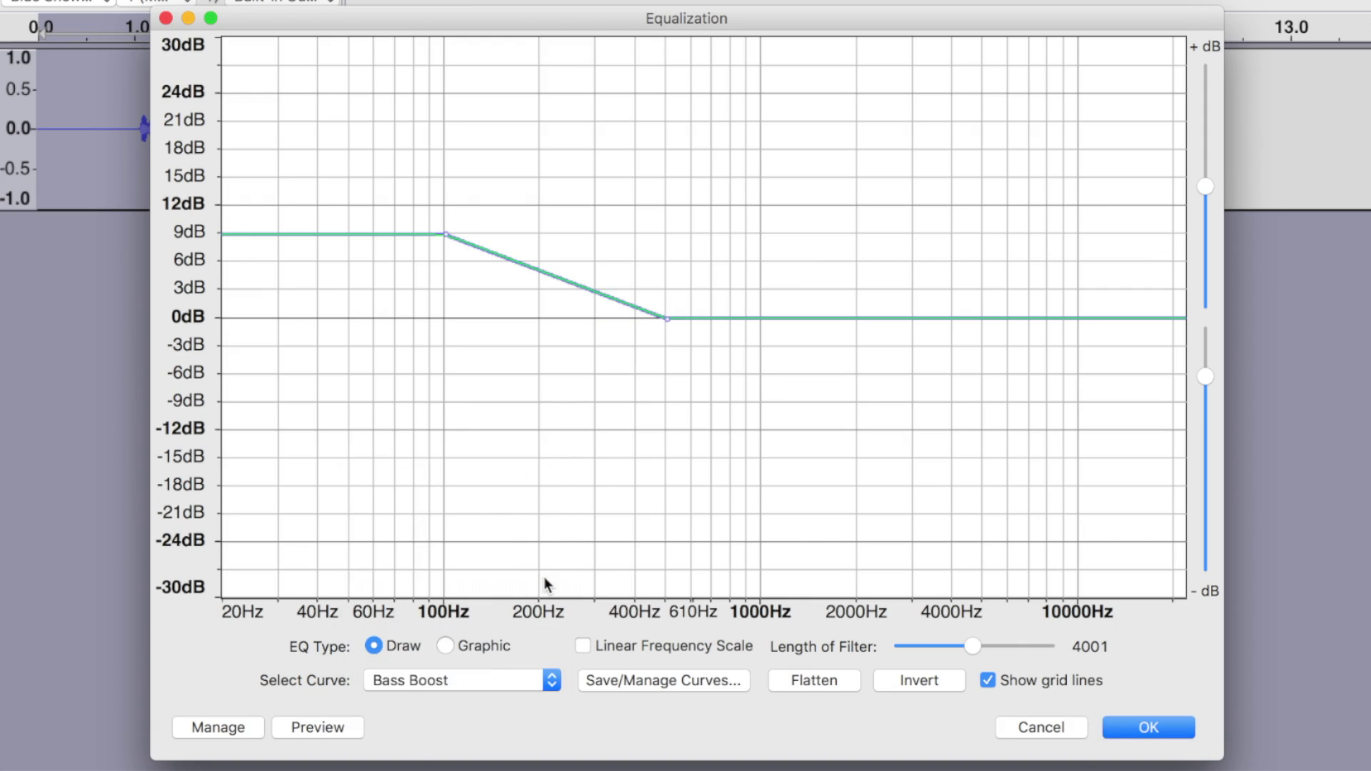
left_click(1157, 727)
Equalize the voiceover again with the Treble Boost preset curve.
left_click(435, 1)
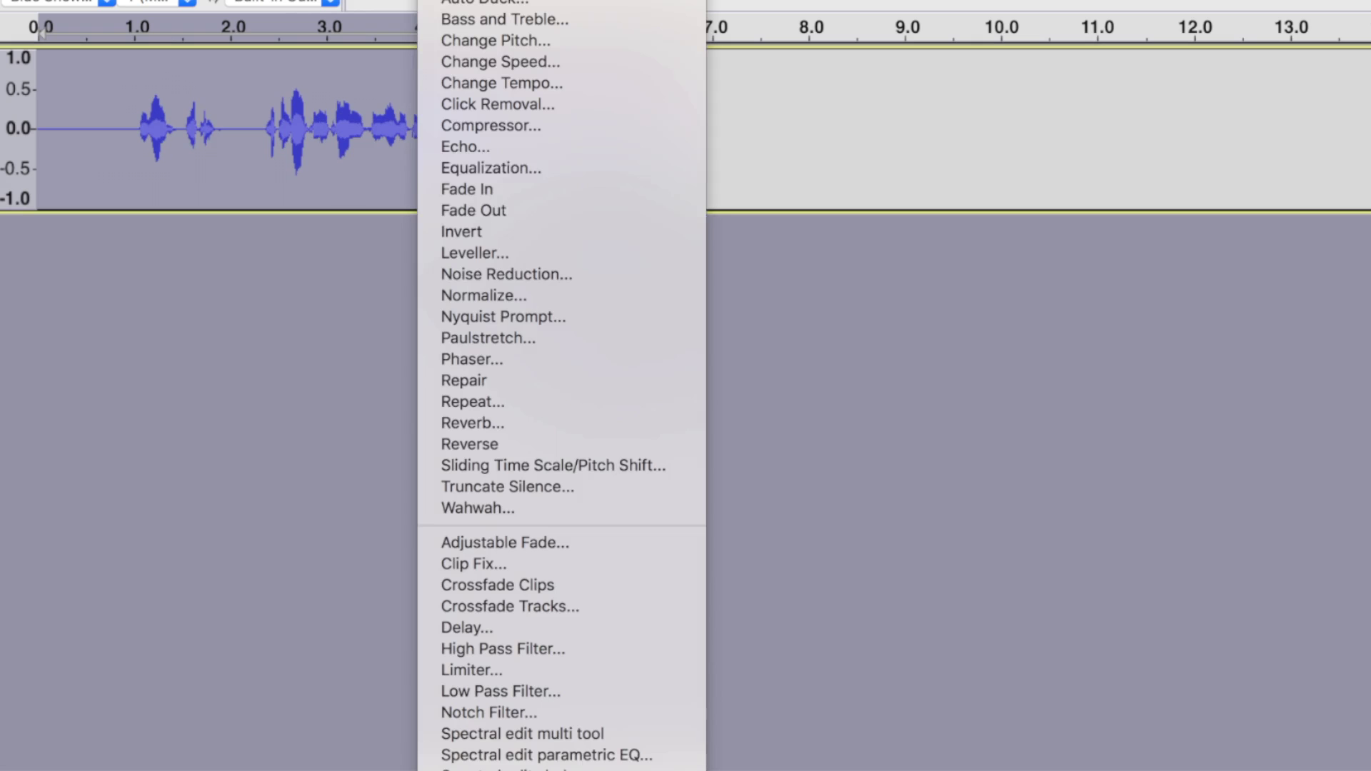
left_click(487, 168)
left_click(552, 681)
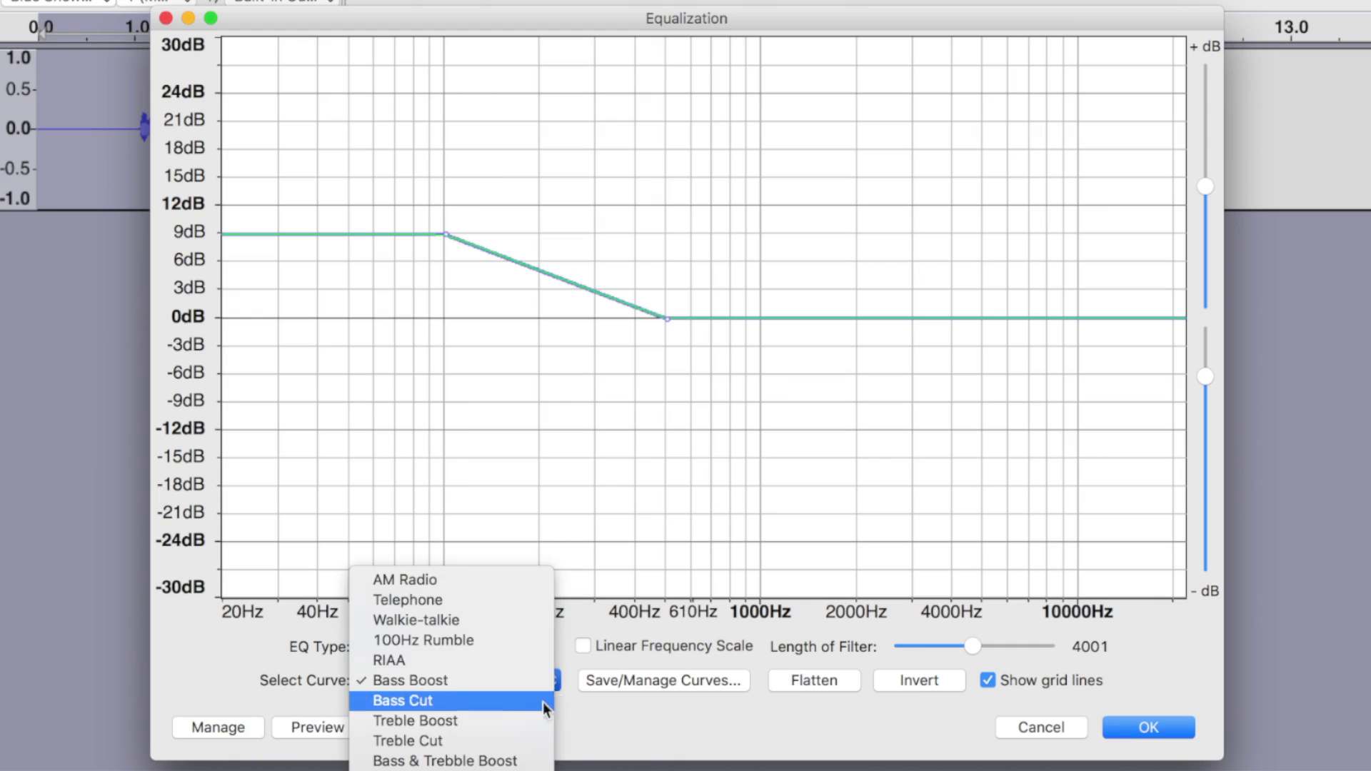
left_click(535, 720)
left_click(1146, 727)
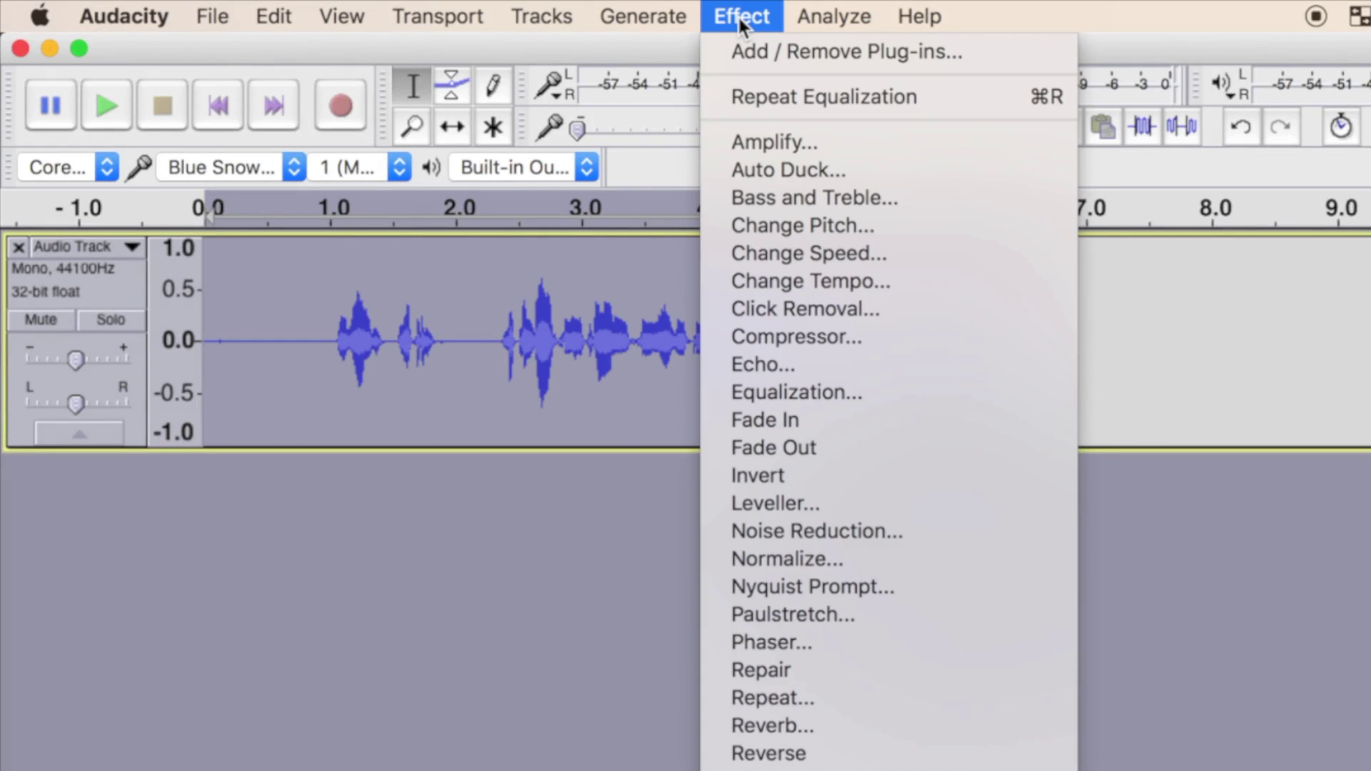
Normalize the track to -1.0 dB maximum amplitude with DC offset removal.
left_click(771, 562)
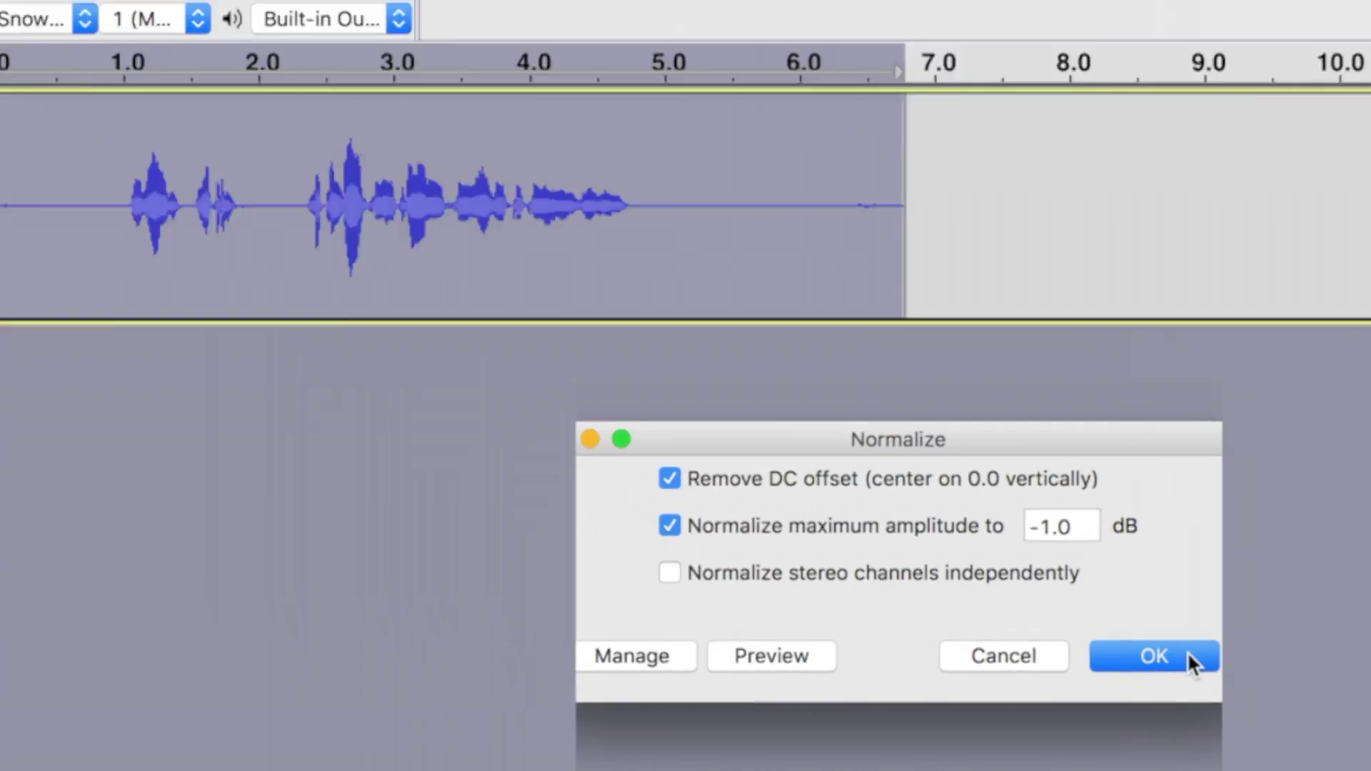
left_click(998, 504)
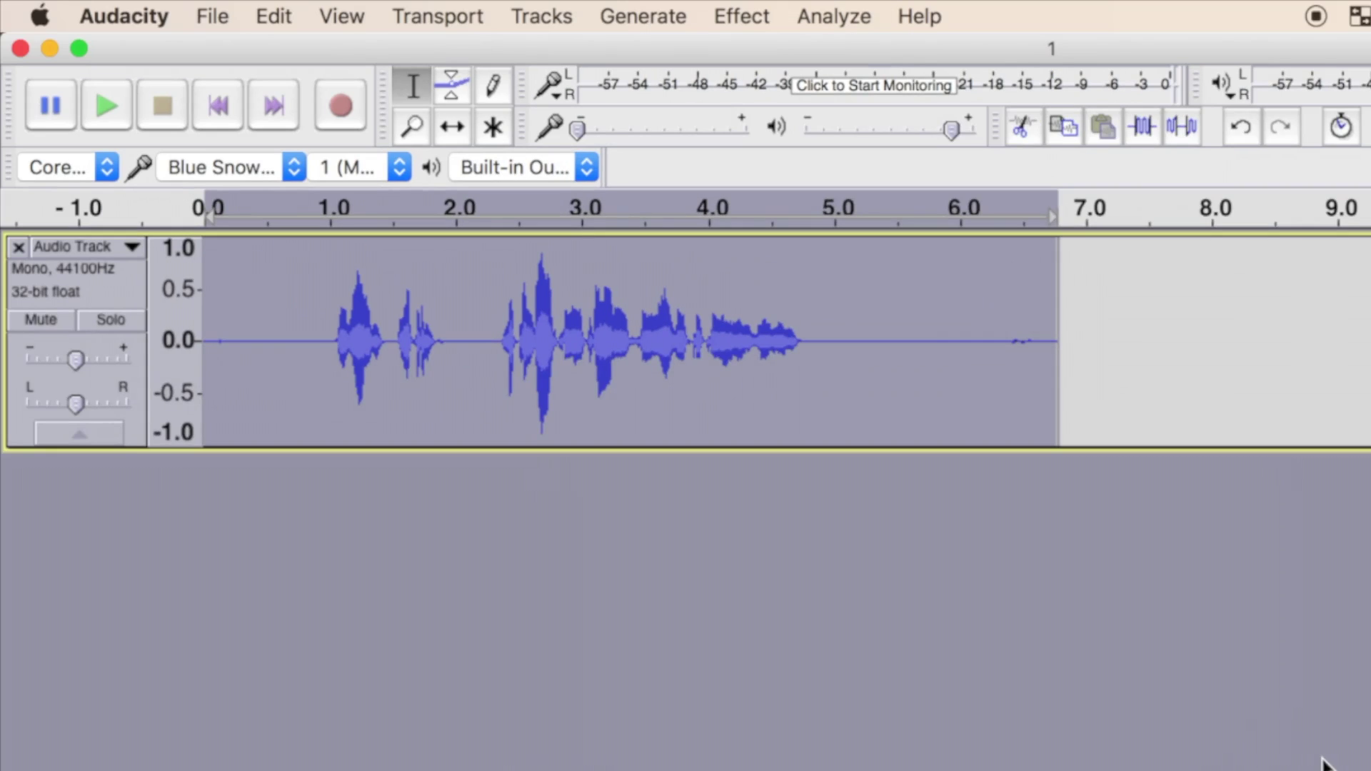
Deselect the track and play the processed voiceover from the start.
left_click(193, 218)
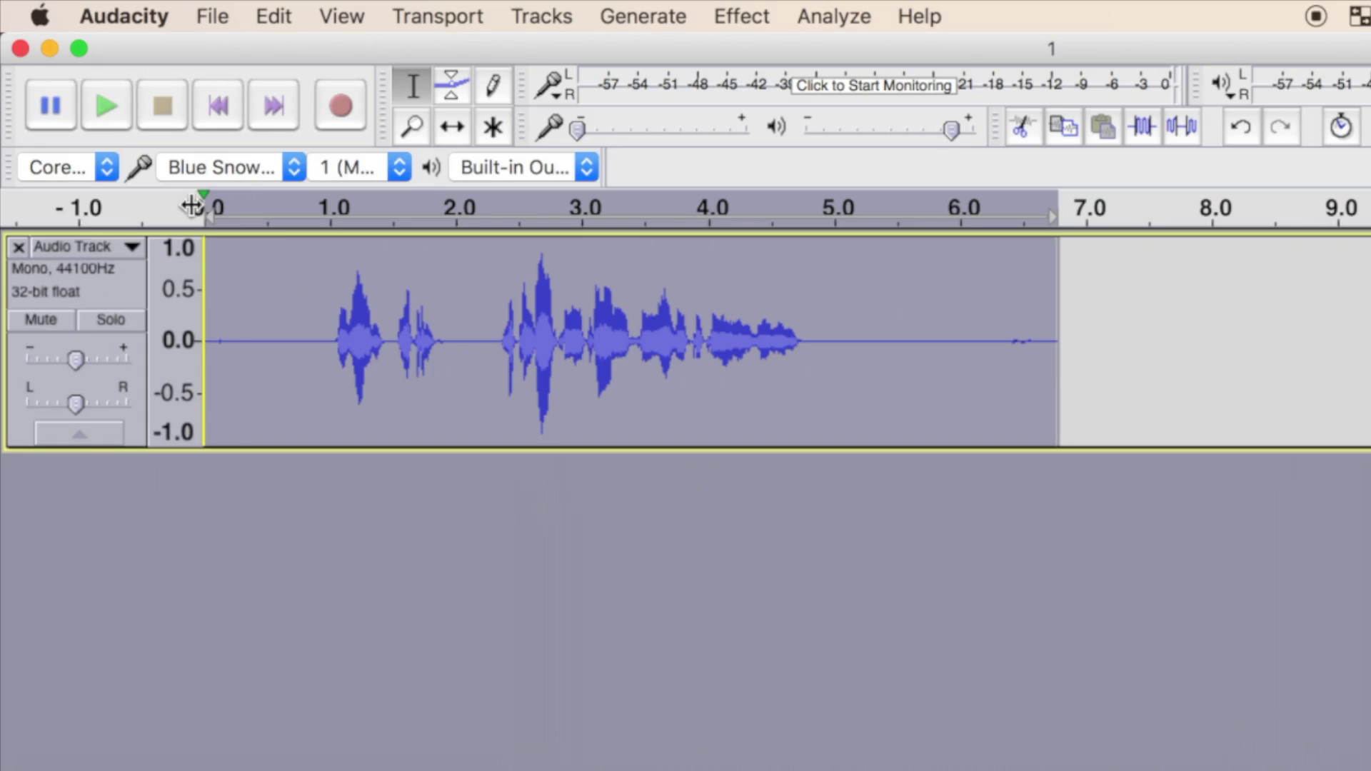
left_click(192, 207)
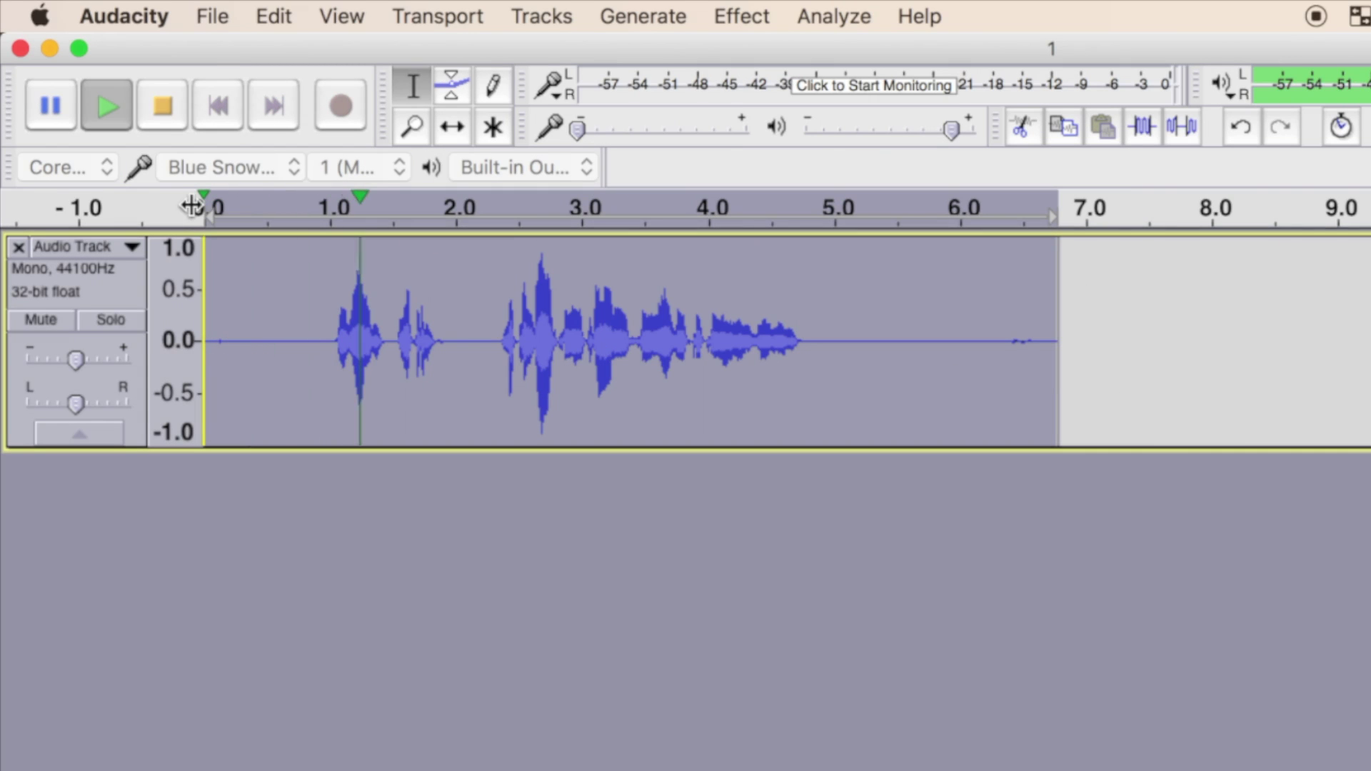